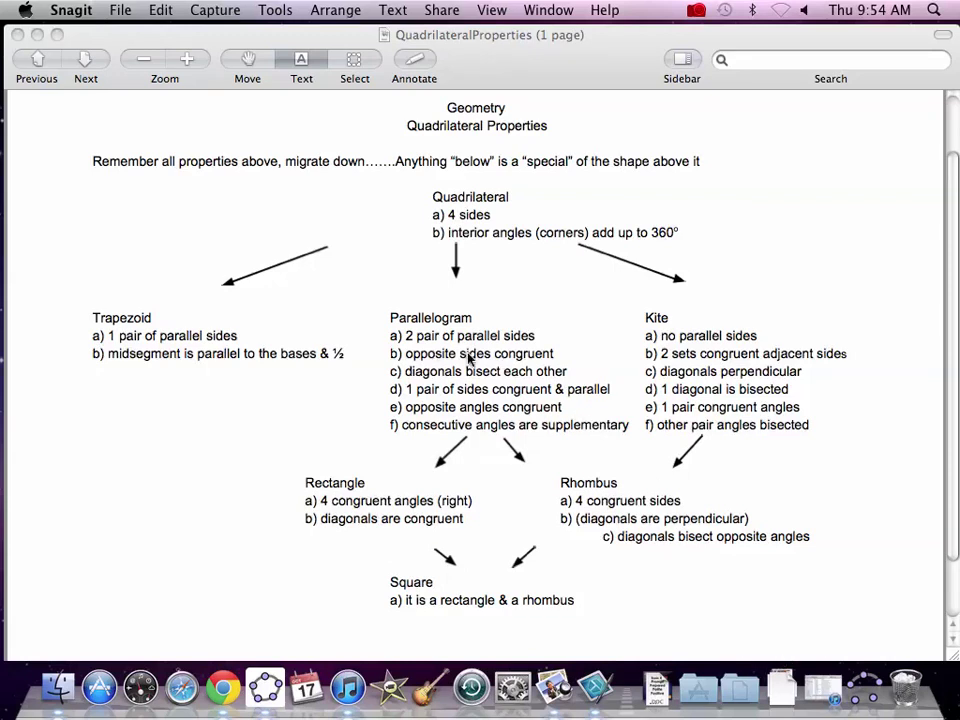
# - Draw segment AB of length 4.5 and segment BC of length 10.08, joined at point B
pyautogui.click(866, 696)
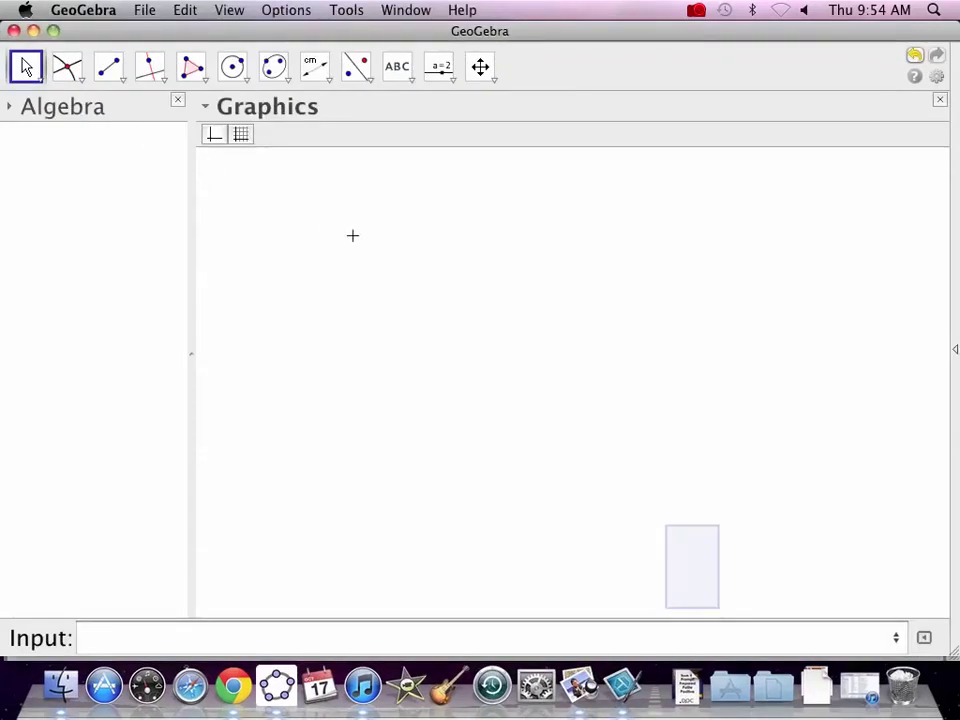
pyautogui.click(110, 70)
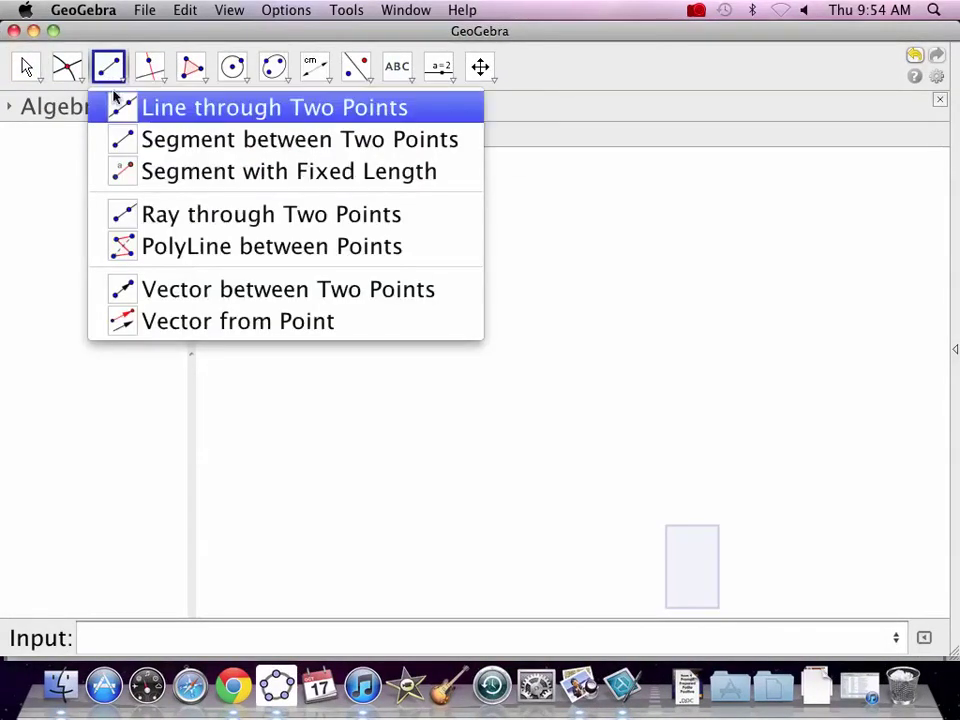
pyautogui.click(167, 139)
pyautogui.click(413, 304)
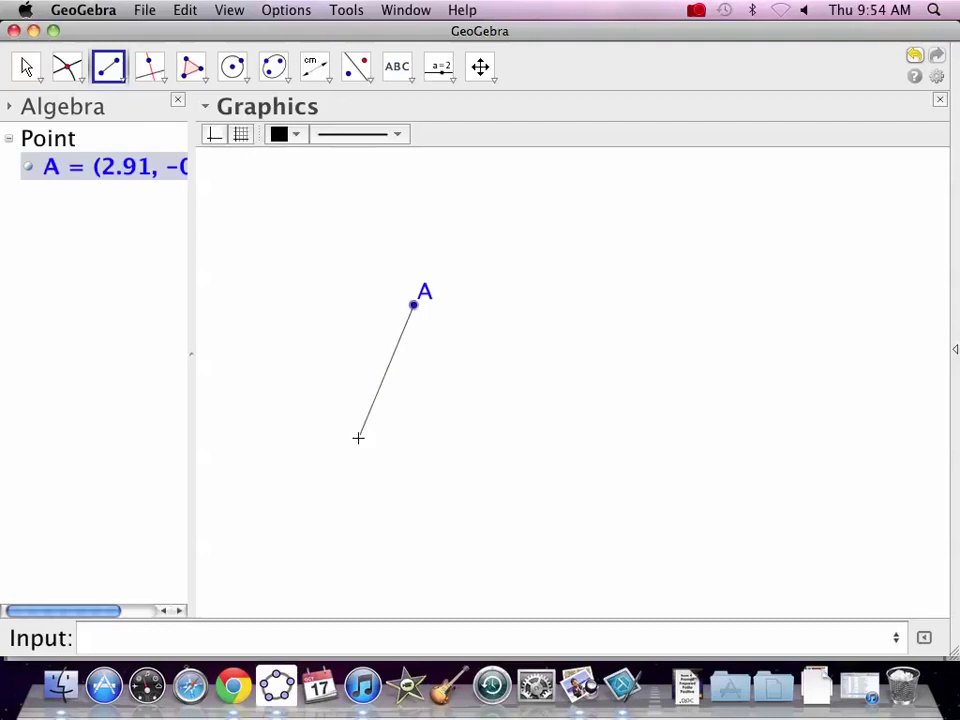
pyautogui.click(358, 437)
pyautogui.click(358, 437)
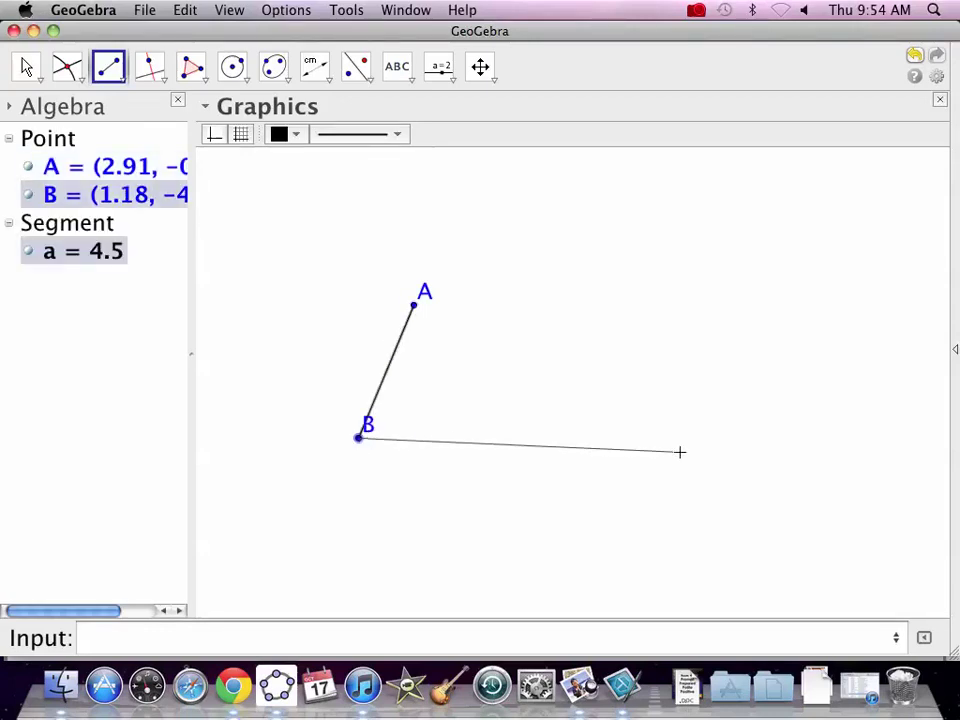
pyautogui.click(680, 452)
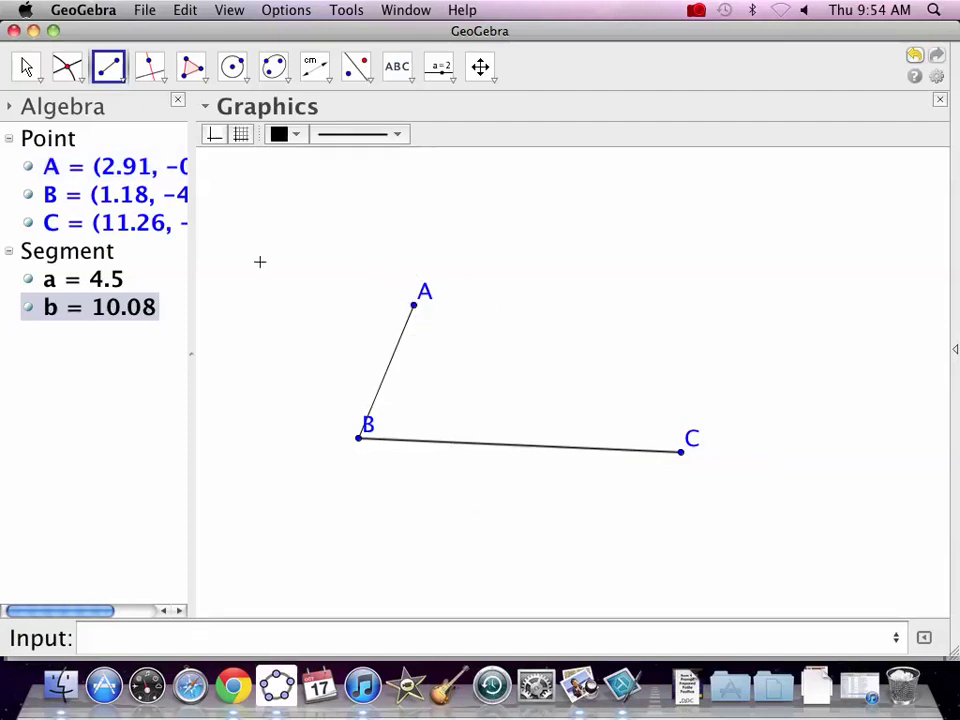
pyautogui.click(248, 84)
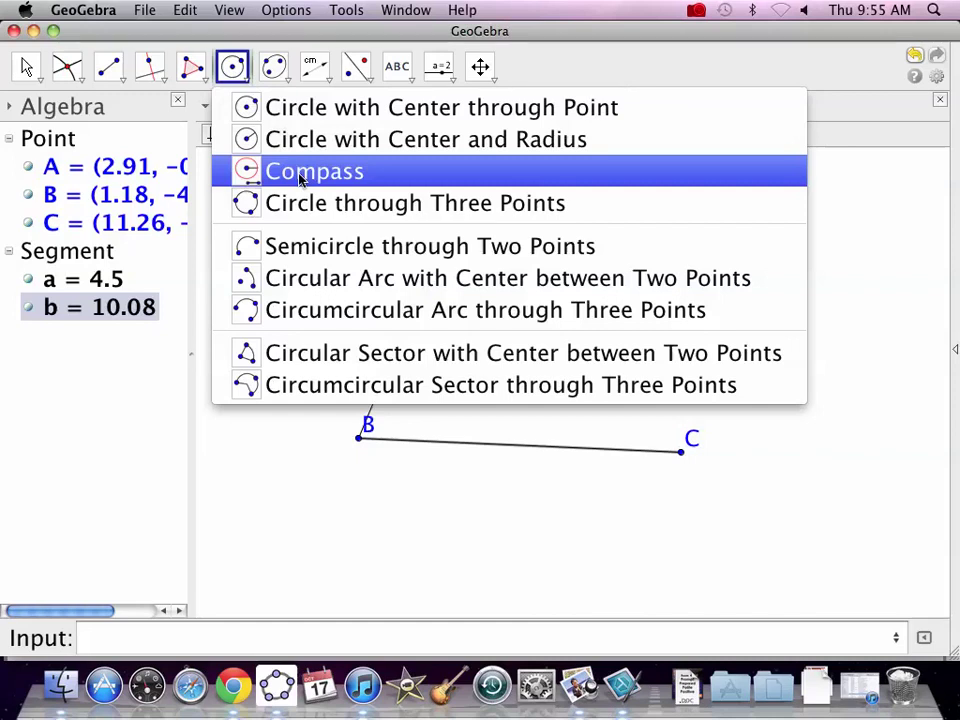
# - With the Compass, draw a circle of radius AB centred at C and one of radius BC centred at A
pyautogui.click(300, 175)
pyautogui.click(361, 437)
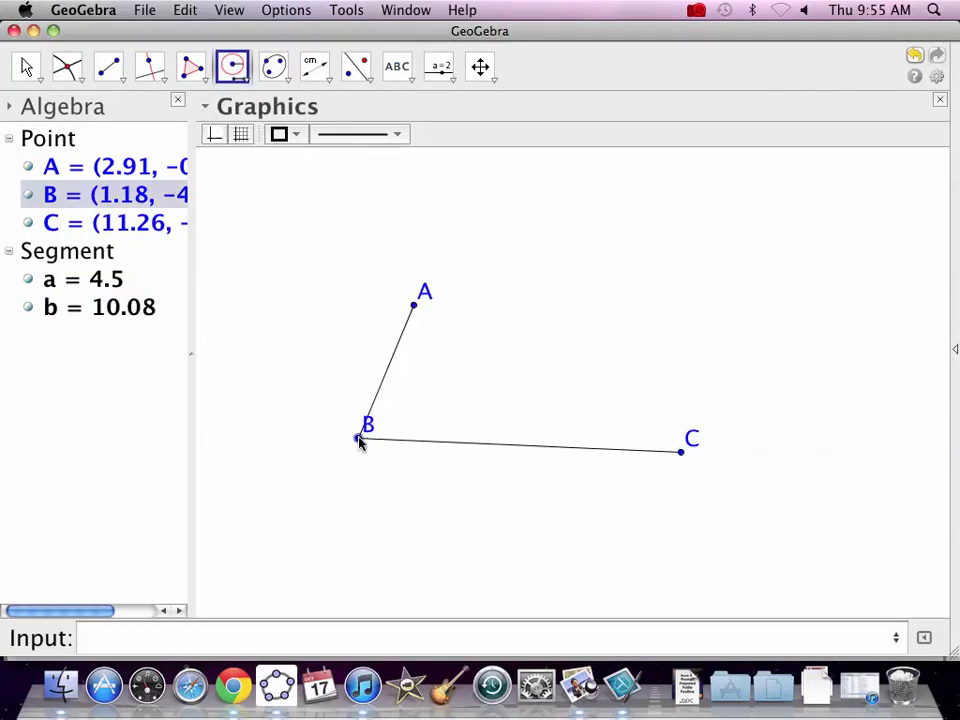
pyautogui.click(414, 306)
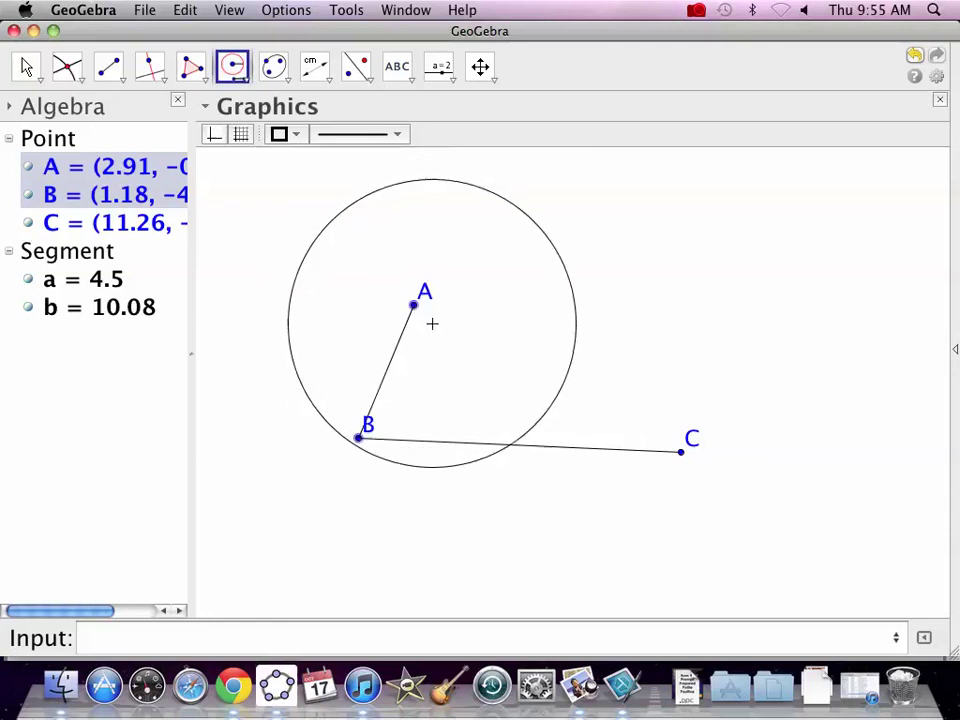
pyautogui.click(682, 452)
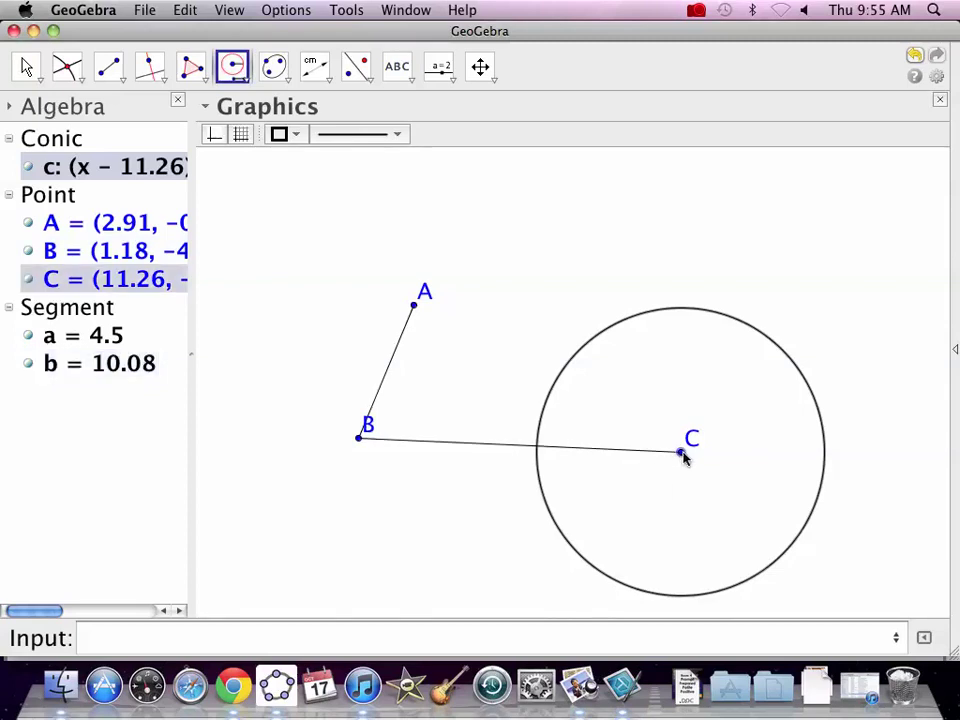
pyautogui.click(358, 438)
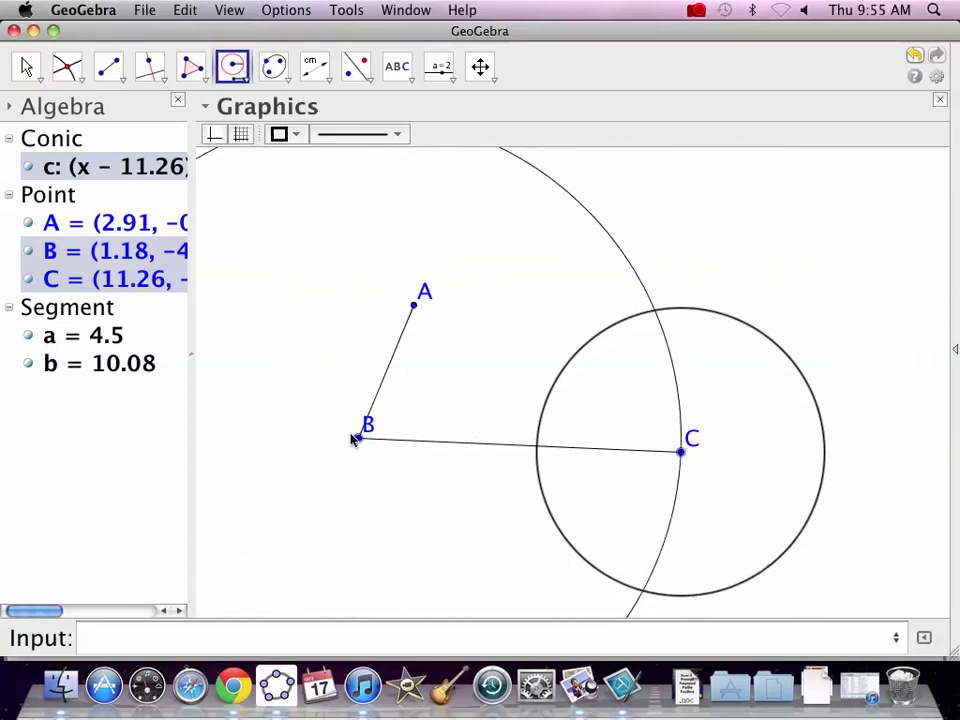
pyautogui.click(414, 306)
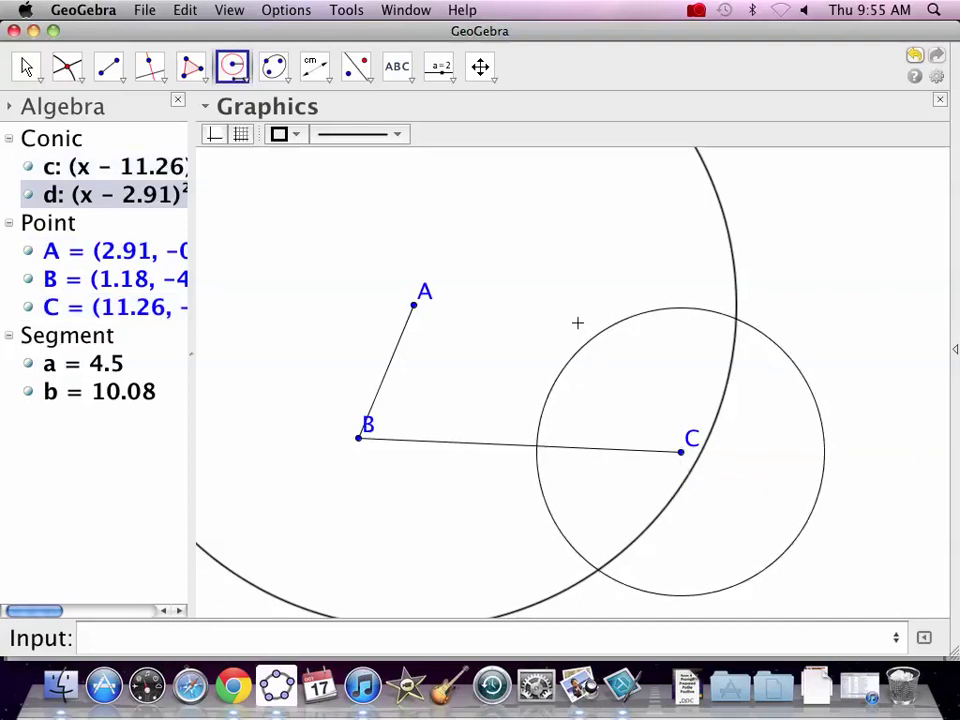
pyautogui.press('super+z')
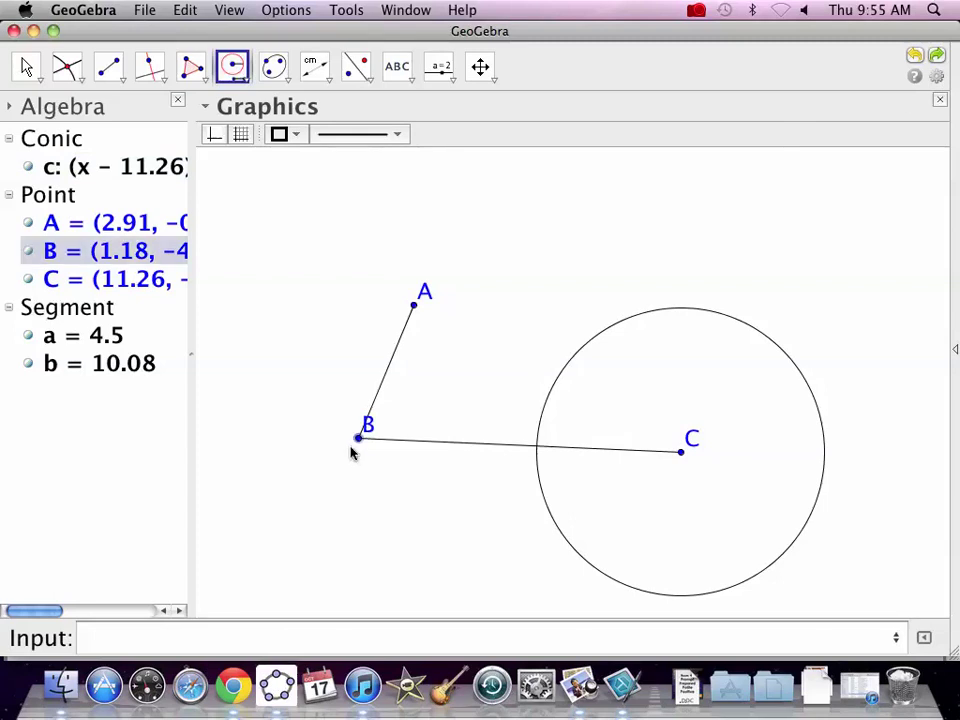
pyautogui.click(937, 55)
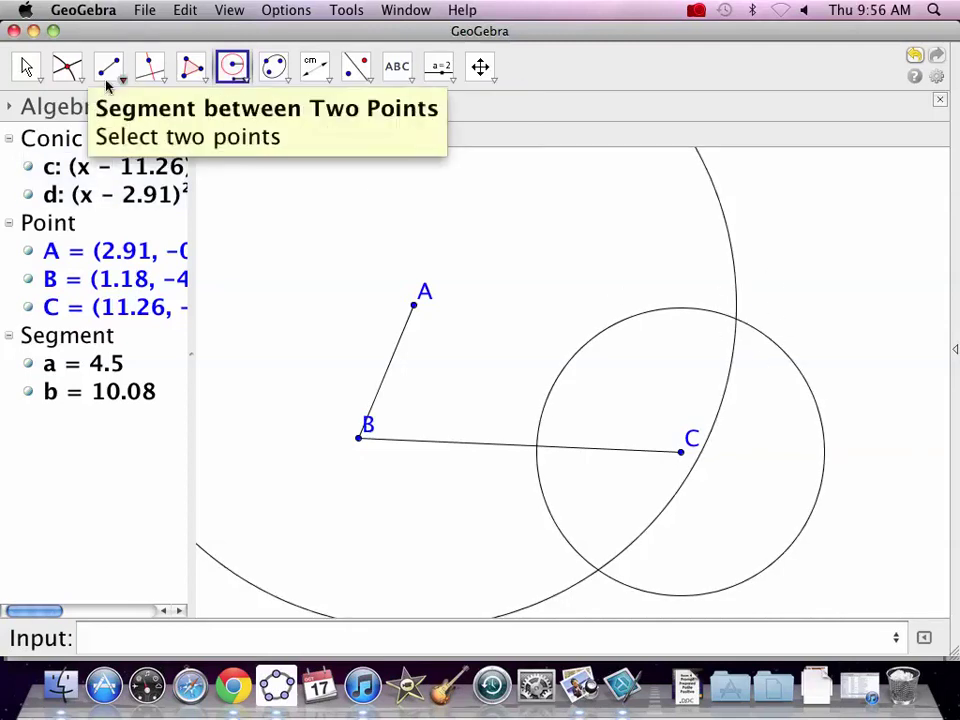
# - Intersect circles c and d to create points D and E
pyautogui.click(76, 73)
pyautogui.click(79, 163)
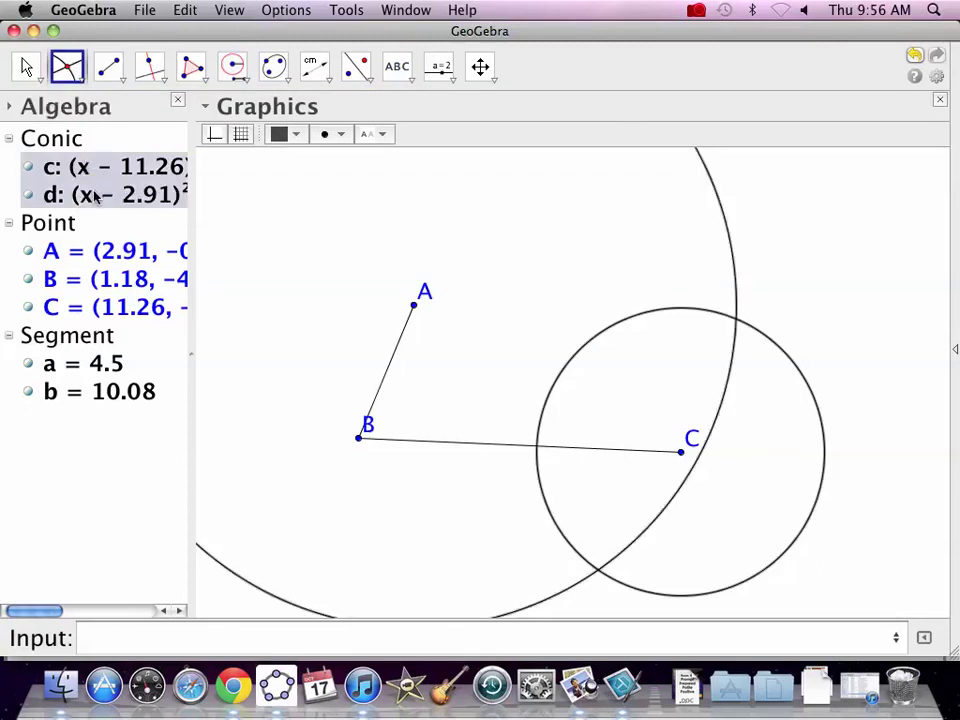
pyautogui.click(71, 187)
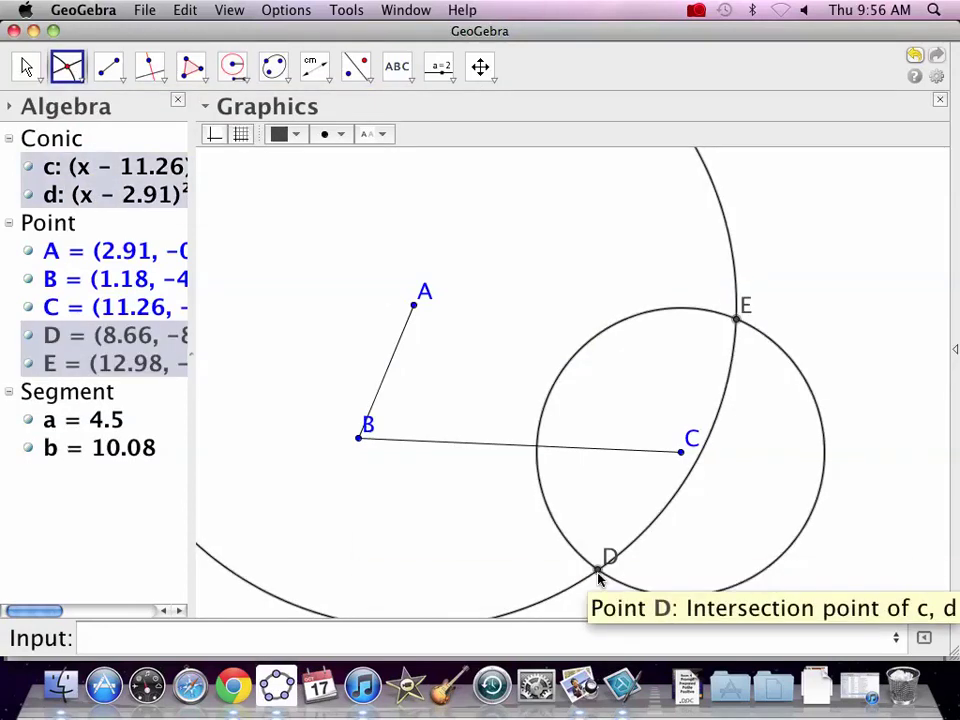
# - Draw sides AE (10.08) and EC (4.5) to close quadrilateral ABCE
pyautogui.click(109, 66)
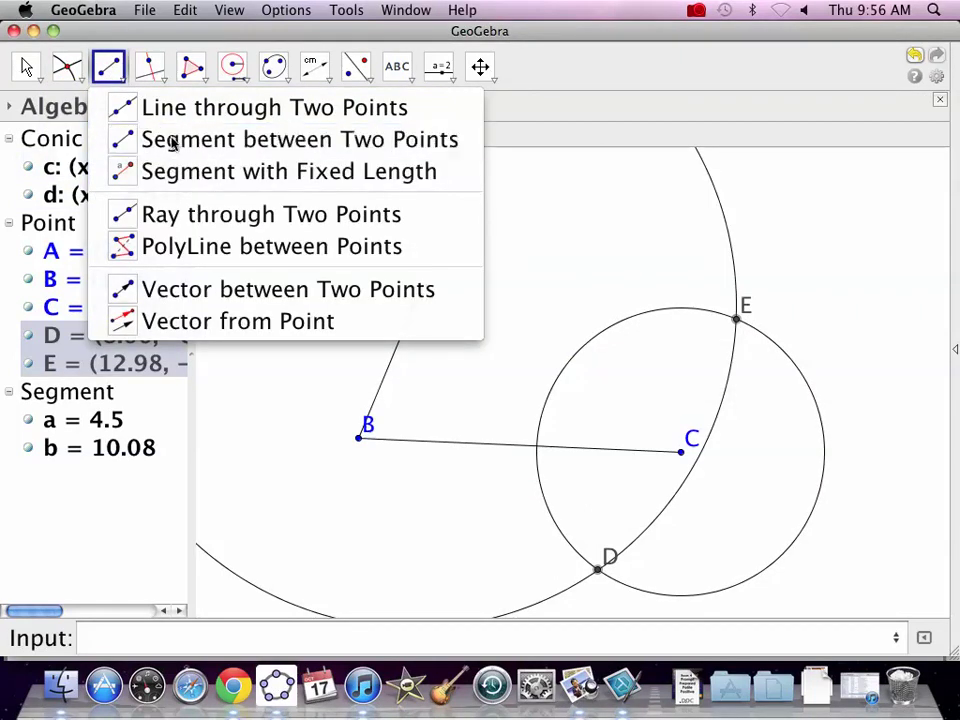
pyautogui.click(172, 141)
pyautogui.click(414, 305)
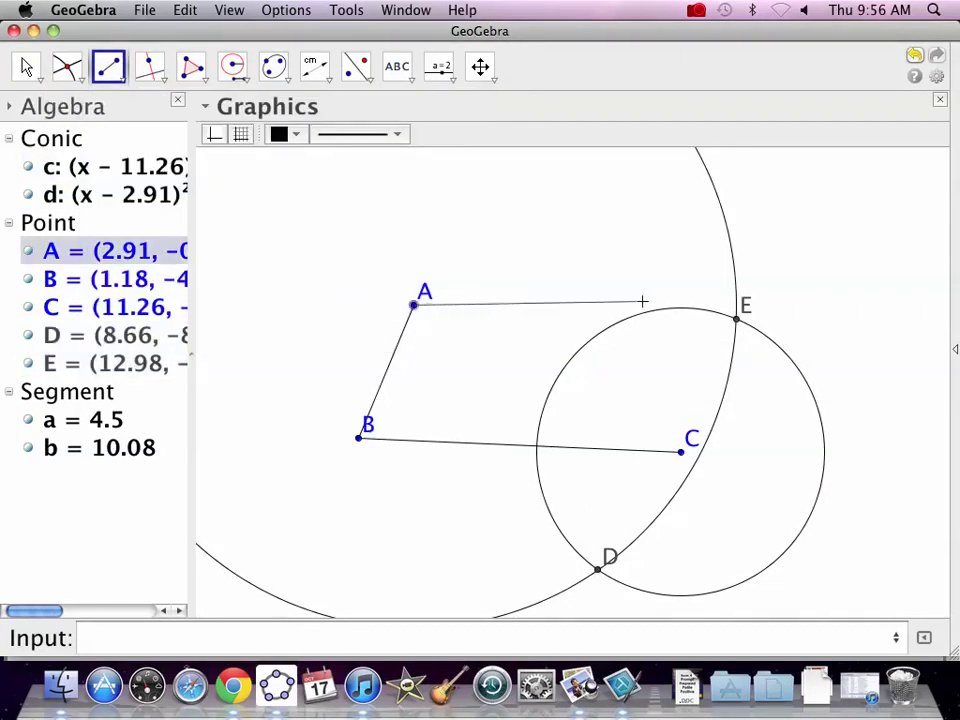
pyautogui.click(737, 318)
pyautogui.click(737, 318)
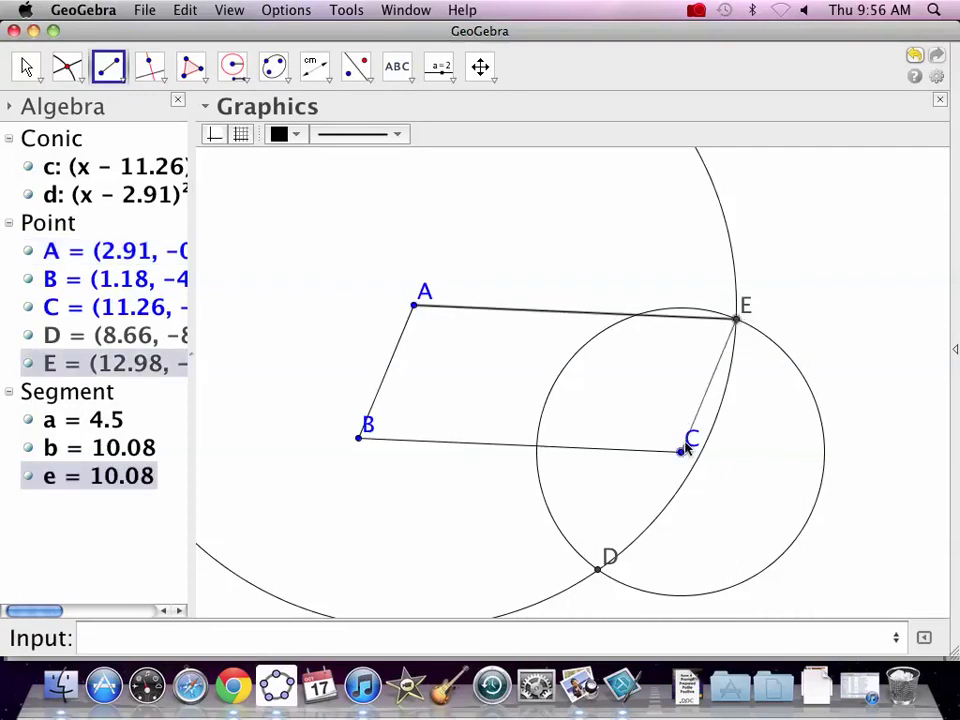
pyautogui.click(681, 451)
pyautogui.click(24, 65)
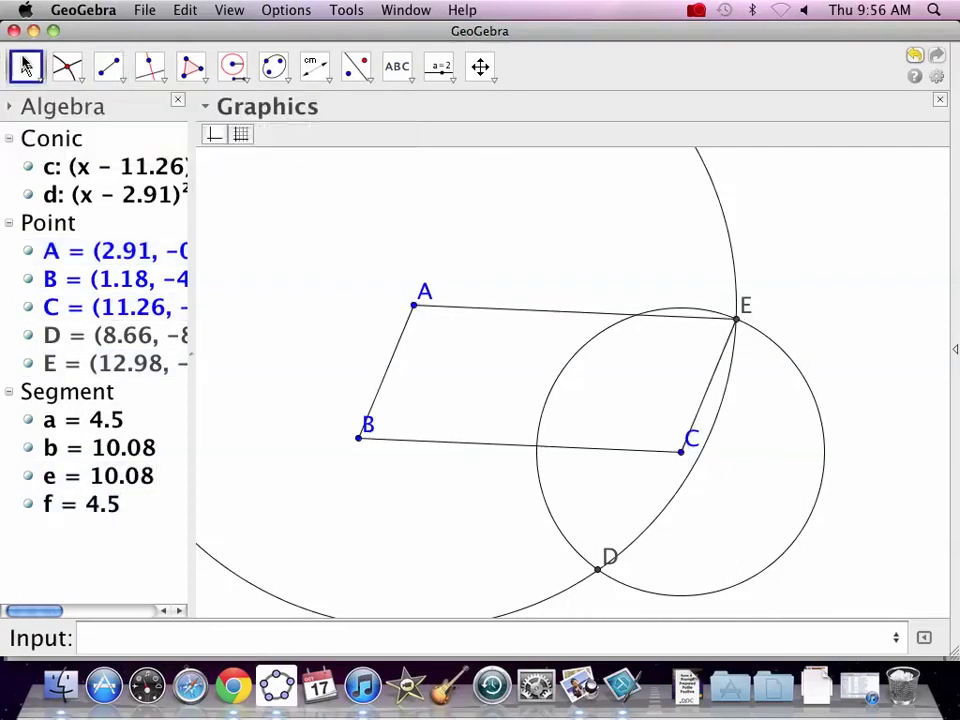
# - Label the lengths of sides AB, EC, AE and BC
pyautogui.click(315, 66)
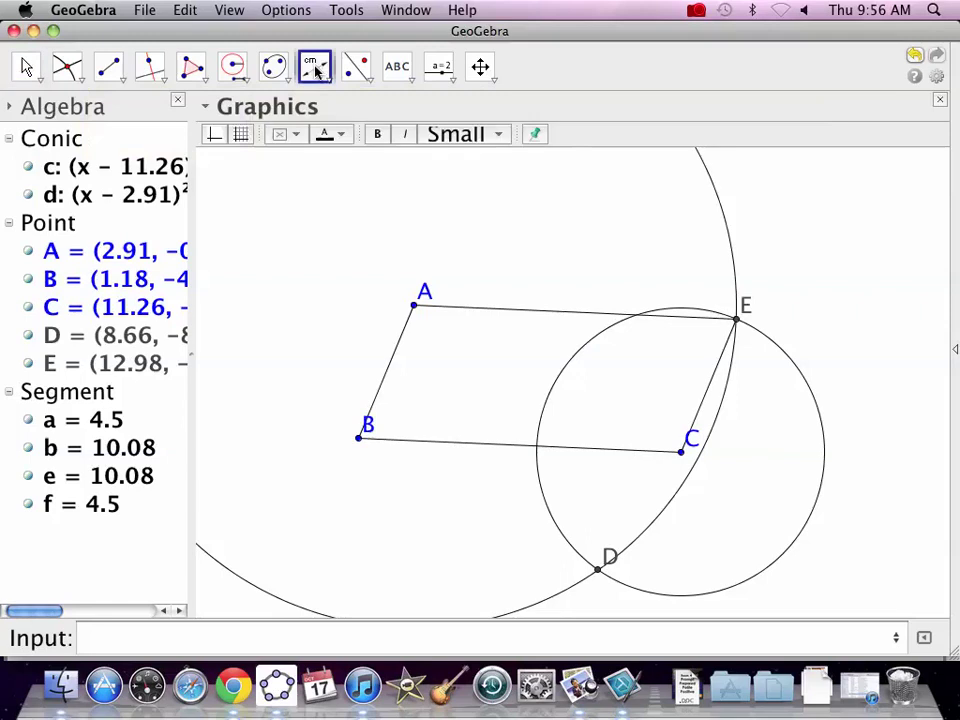
pyautogui.click(390, 360)
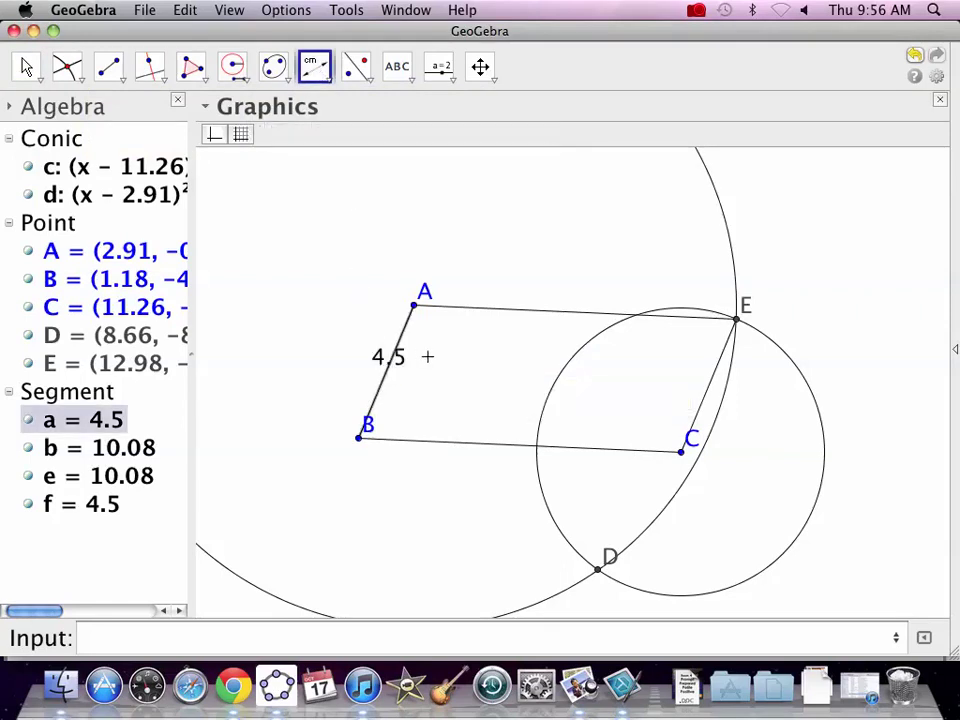
pyautogui.click(709, 390)
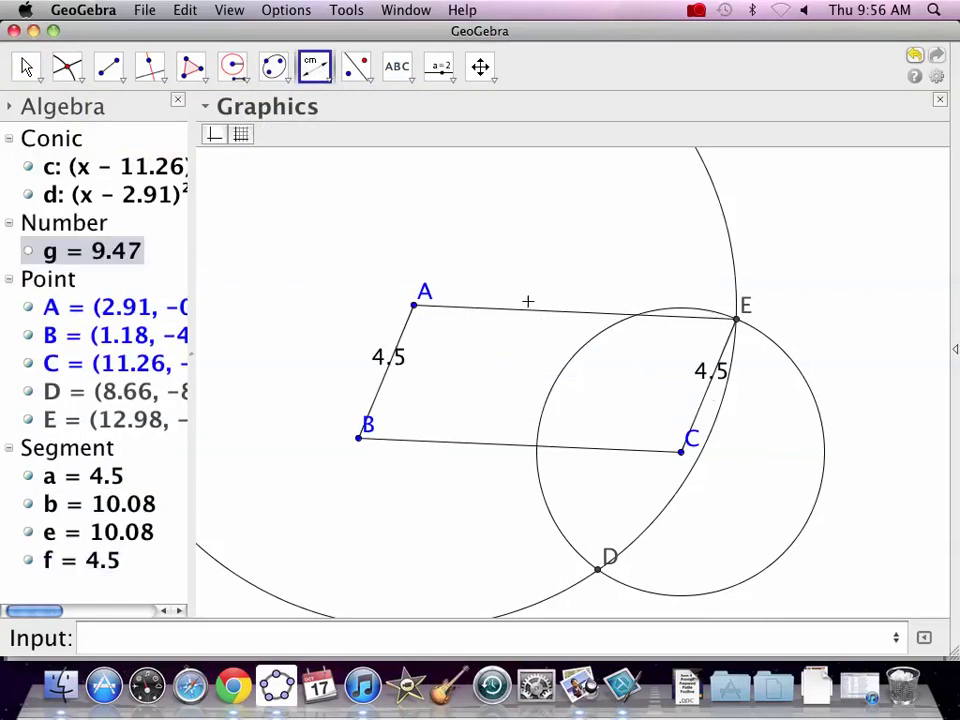
pyautogui.click(528, 311)
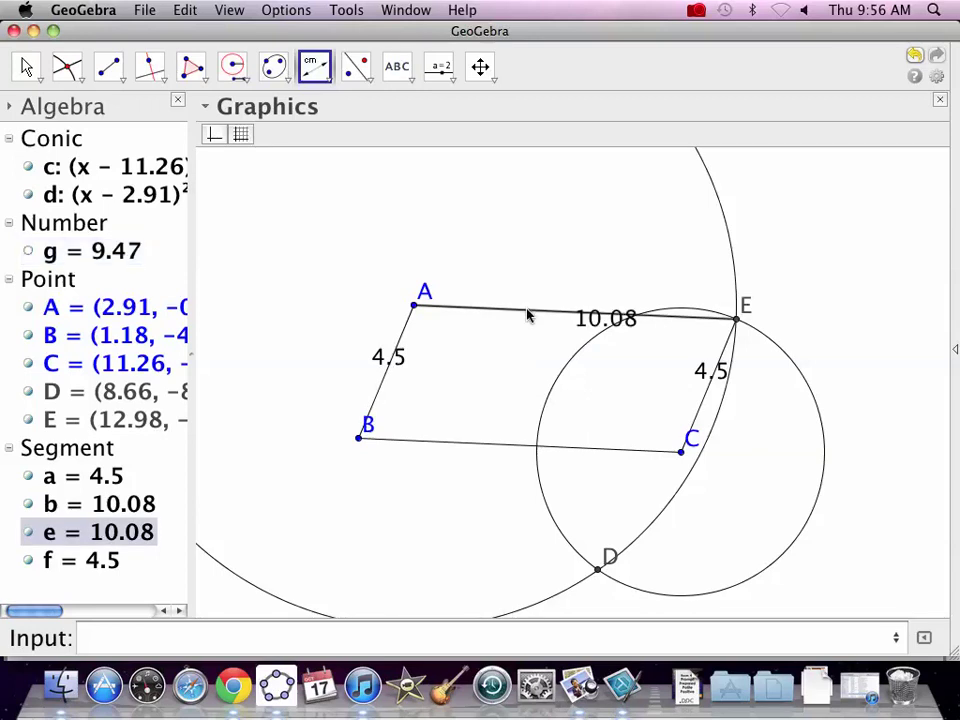
pyautogui.click(501, 446)
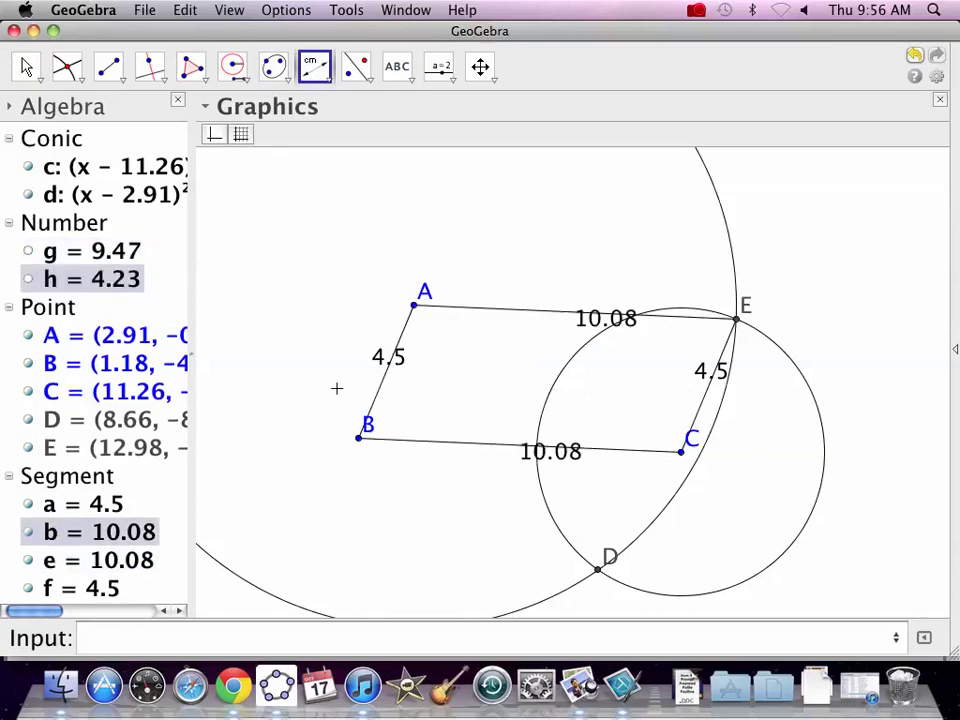
# - Drag point A around to confirm opposite sides stay equal at 4.57 and 10.08, then undo the last move
pyautogui.click(26, 66)
pyautogui.click(416, 307)
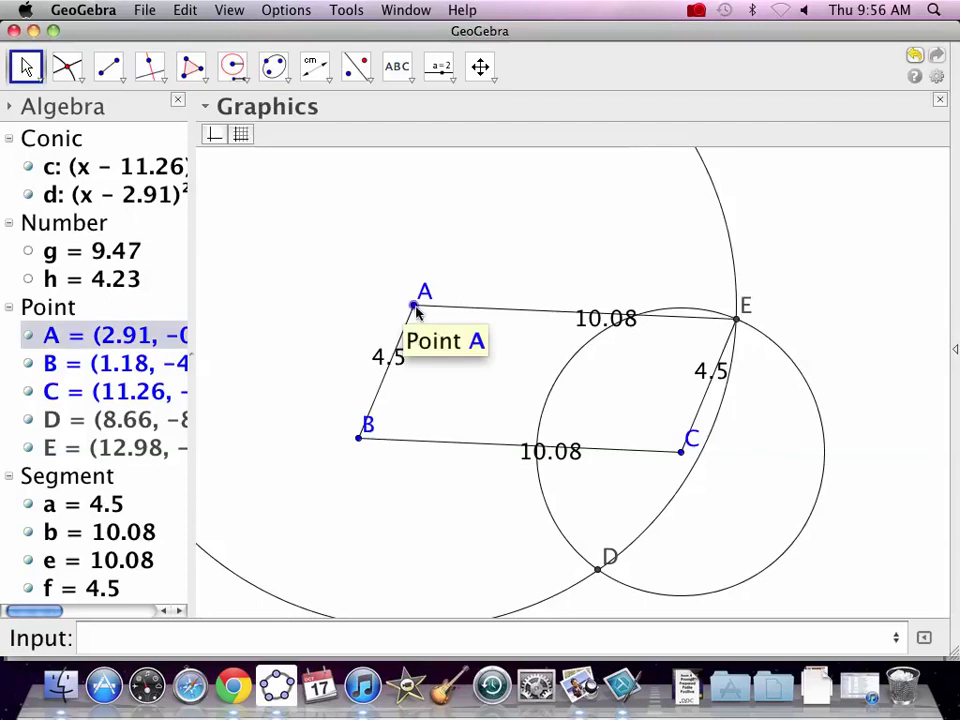
pyautogui.moveTo(416, 307); pyautogui.dragTo(327, 302)
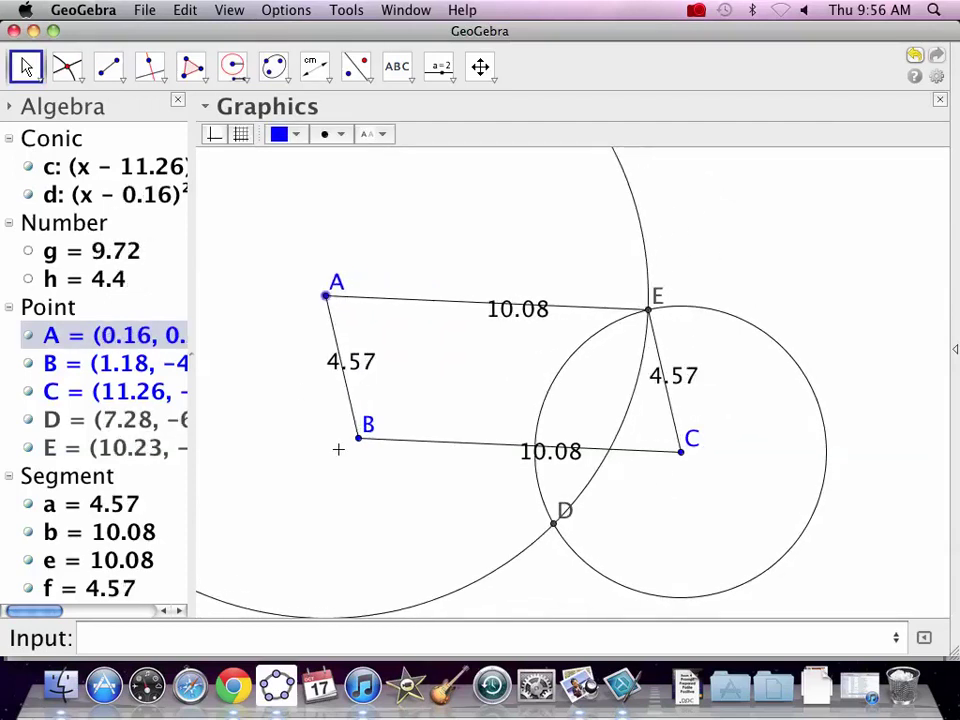
pyautogui.moveTo(327, 297); pyautogui.dragTo(317, 250)
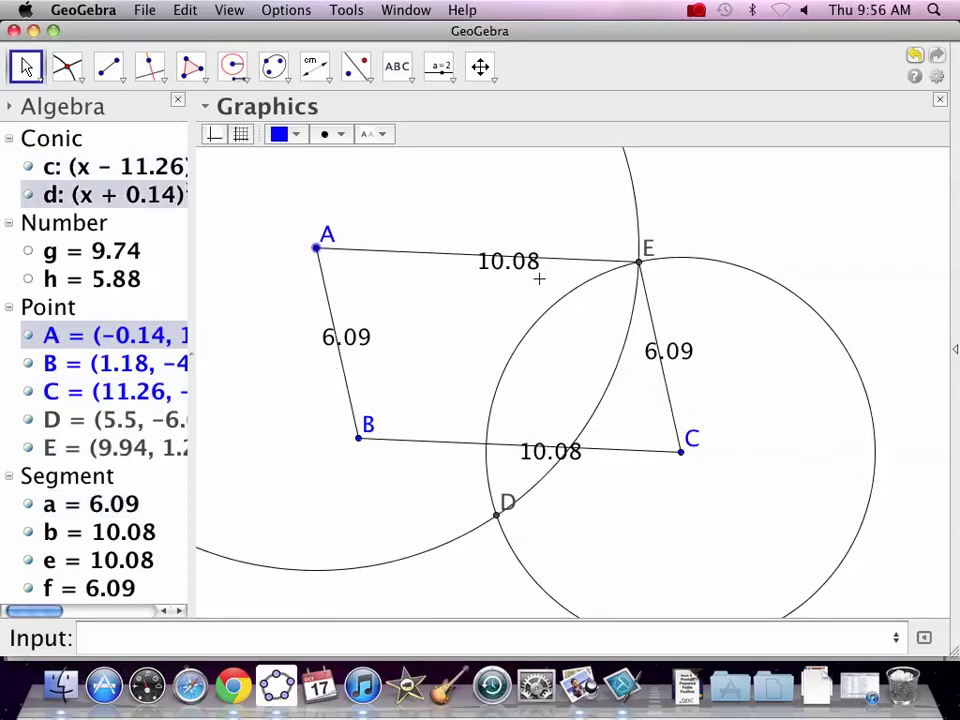
pyautogui.moveTo(317, 250); pyautogui.dragTo(398, 304)
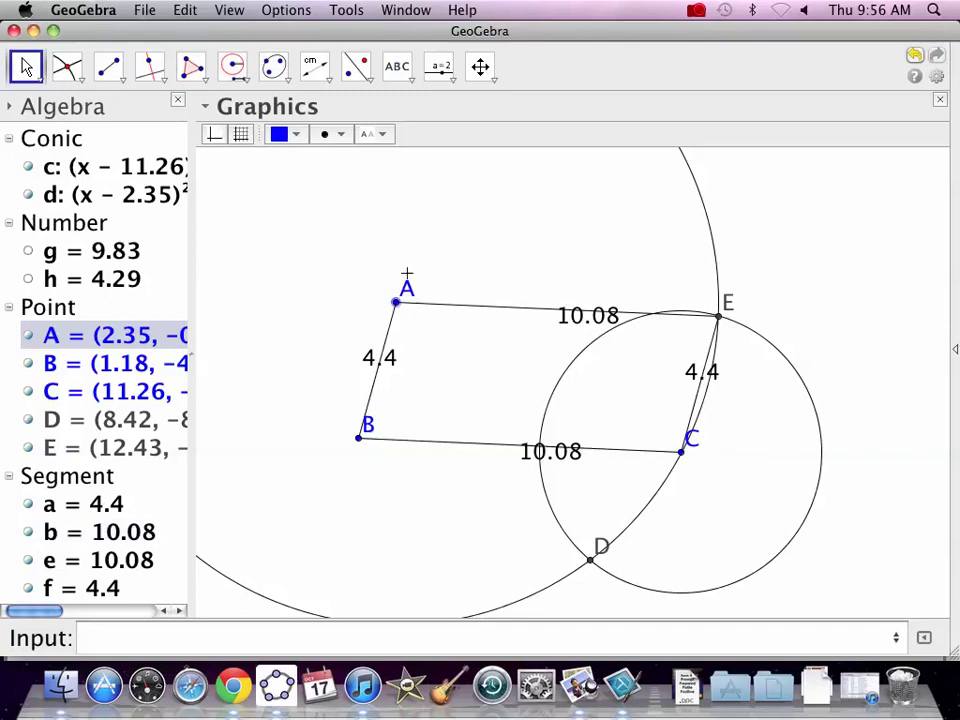
pyautogui.click(913, 55)
# - Undo the moves of A, the length labels, sides AE and EC, intersections and compass circles
pyautogui.click(913, 55)
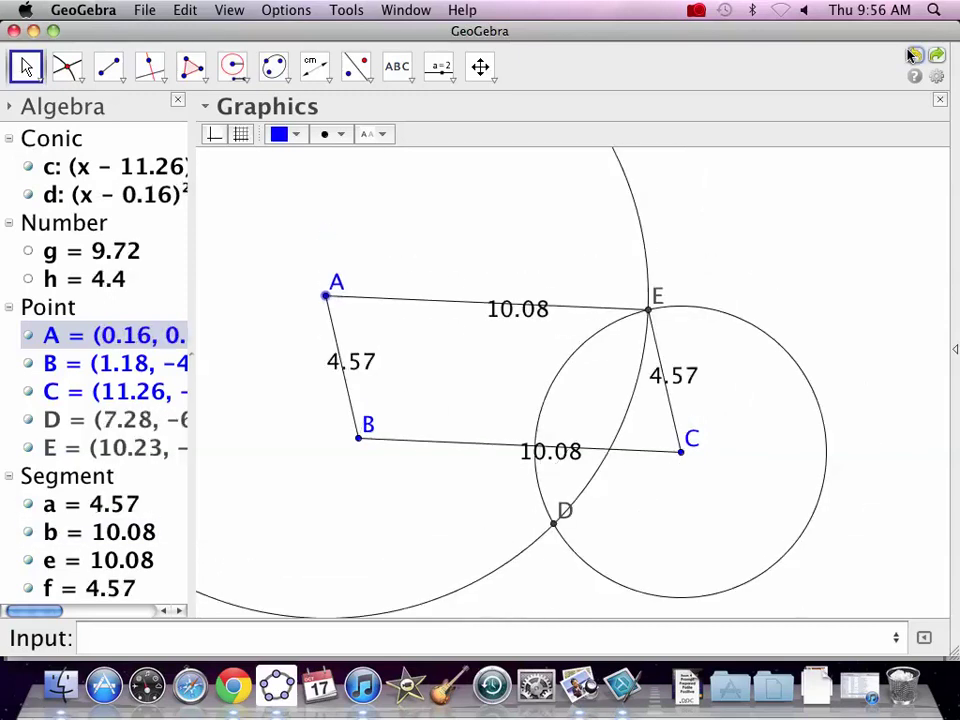
pyautogui.click(913, 55)
pyautogui.click(913, 55)
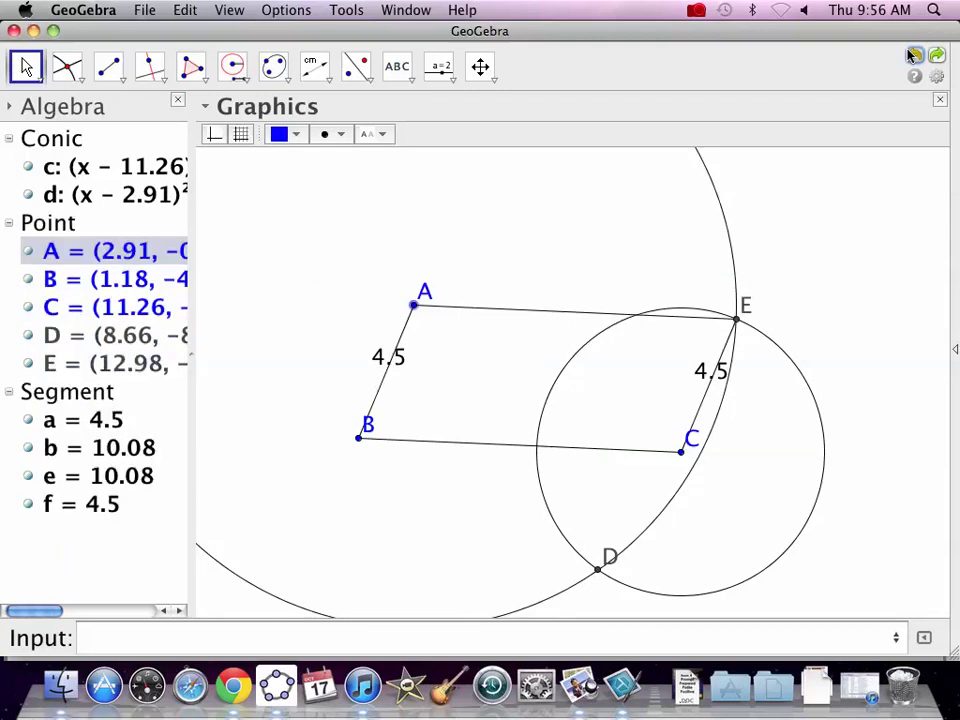
pyautogui.click(913, 55)
pyautogui.click(913, 55)
pyautogui.click(913, 55)
pyautogui.click(913, 55)
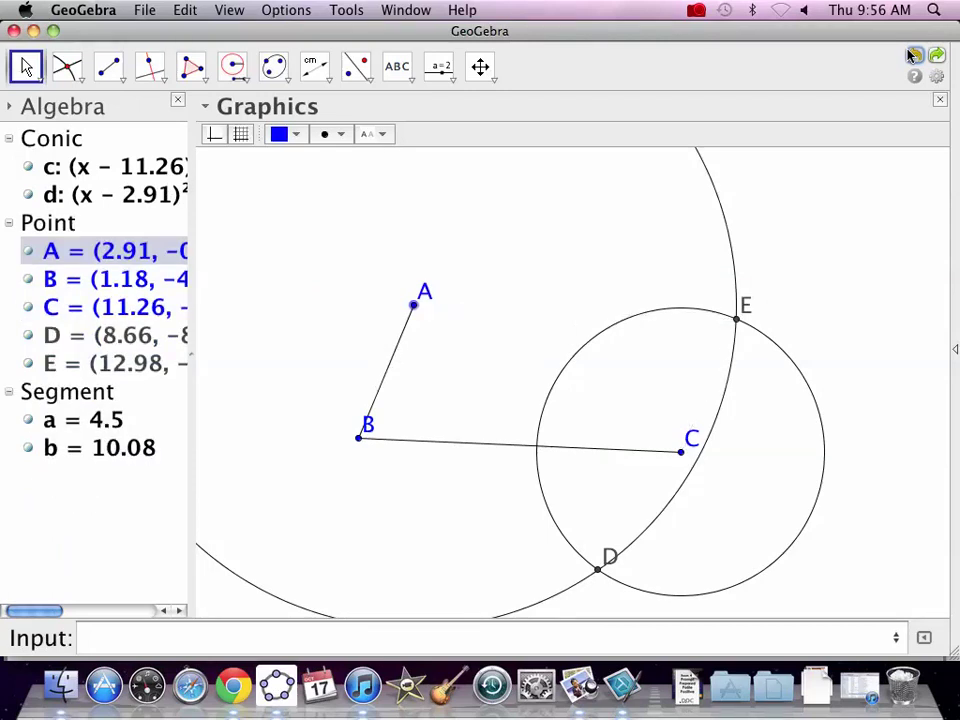
pyautogui.click(913, 55)
pyautogui.click(913, 55)
pyautogui.click(913, 55)
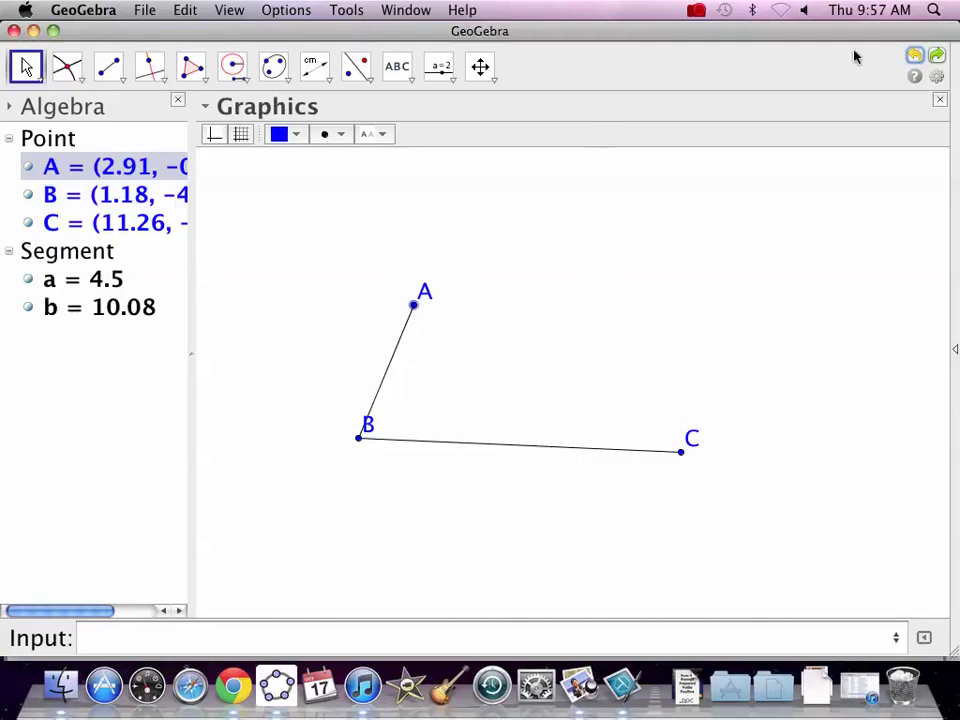
# - Redo both compass circles, intersections D and E, sides AE and EC, and all side-length labels
pyautogui.click(936, 55)
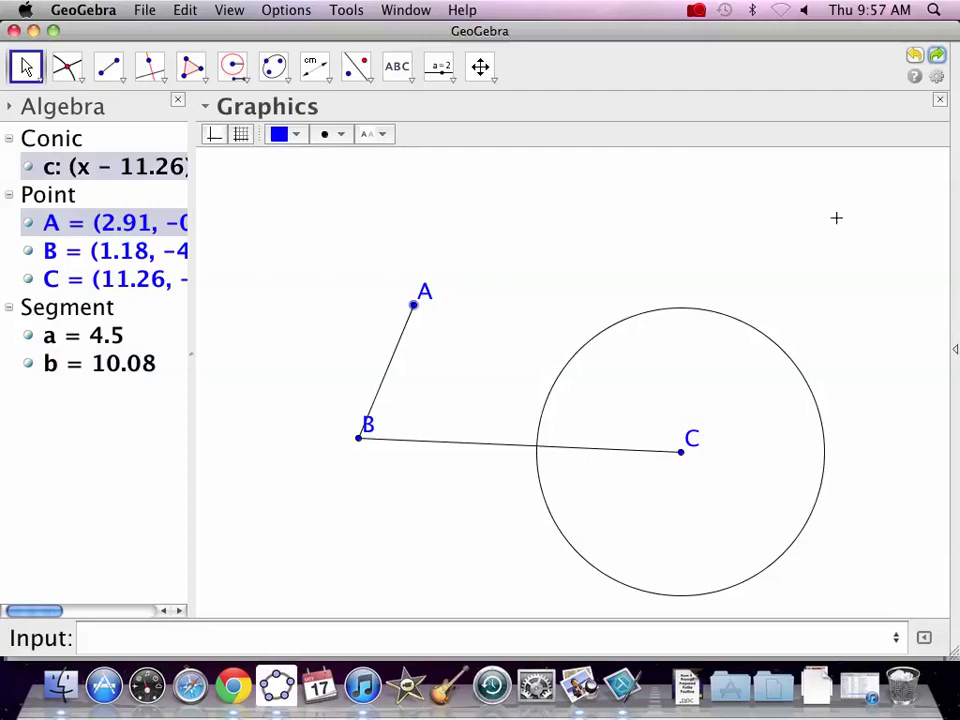
pyautogui.click(940, 57)
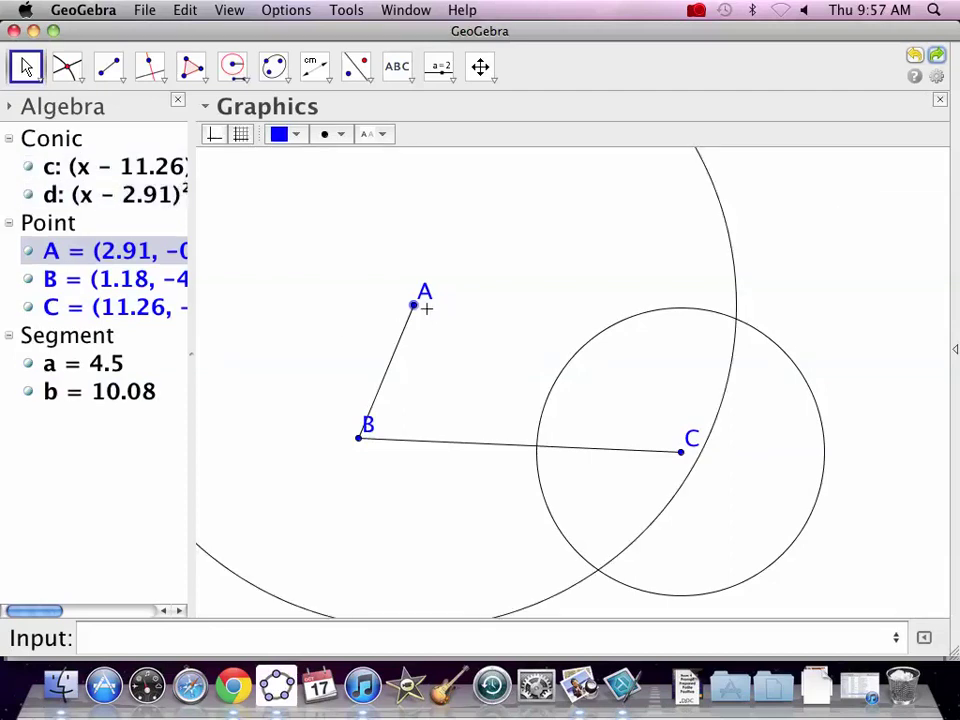
pyautogui.click(937, 56)
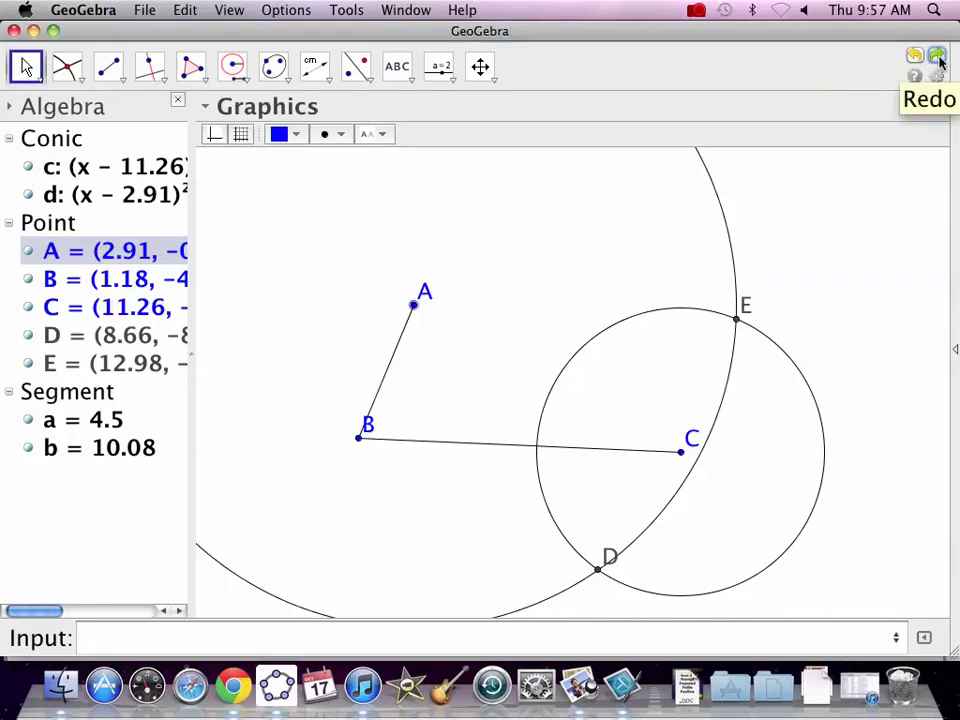
pyautogui.click(938, 59)
pyautogui.click(938, 59)
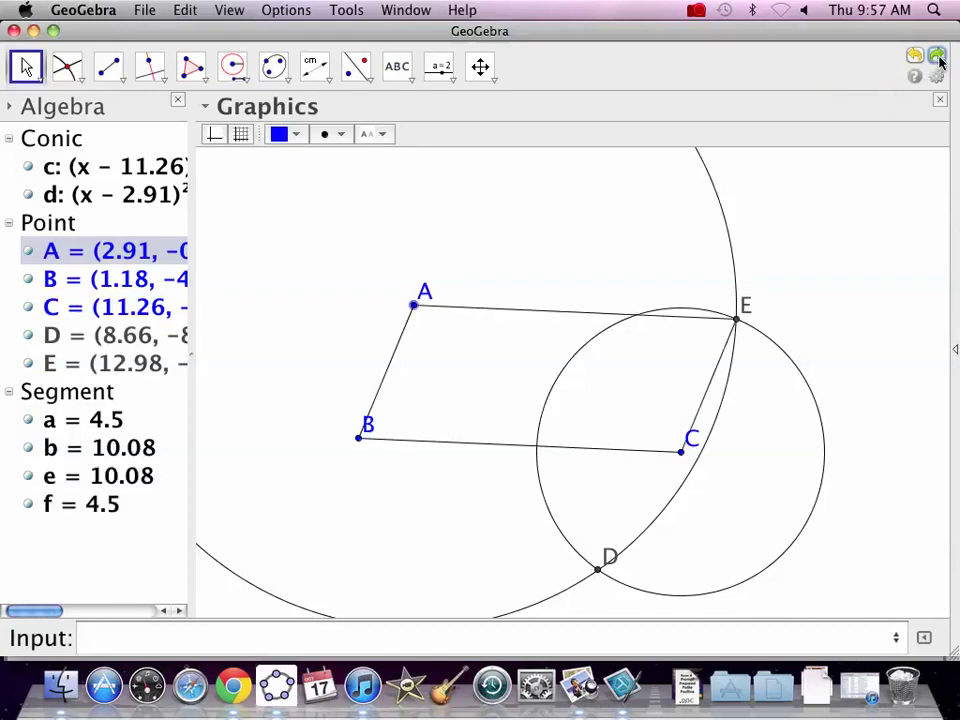
pyautogui.click(938, 59)
pyautogui.click(938, 59)
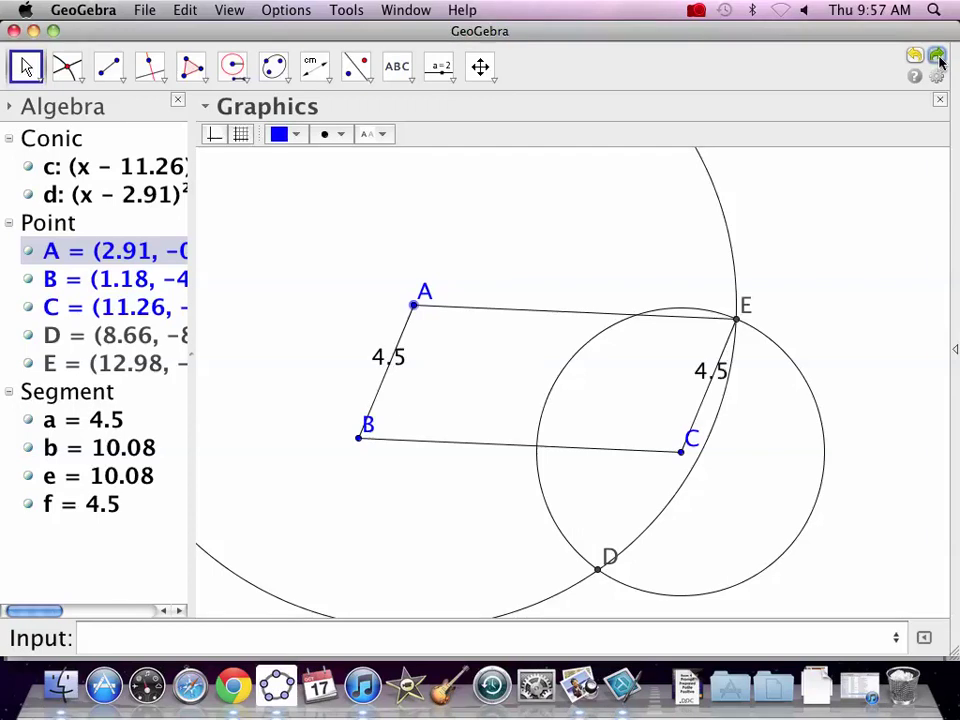